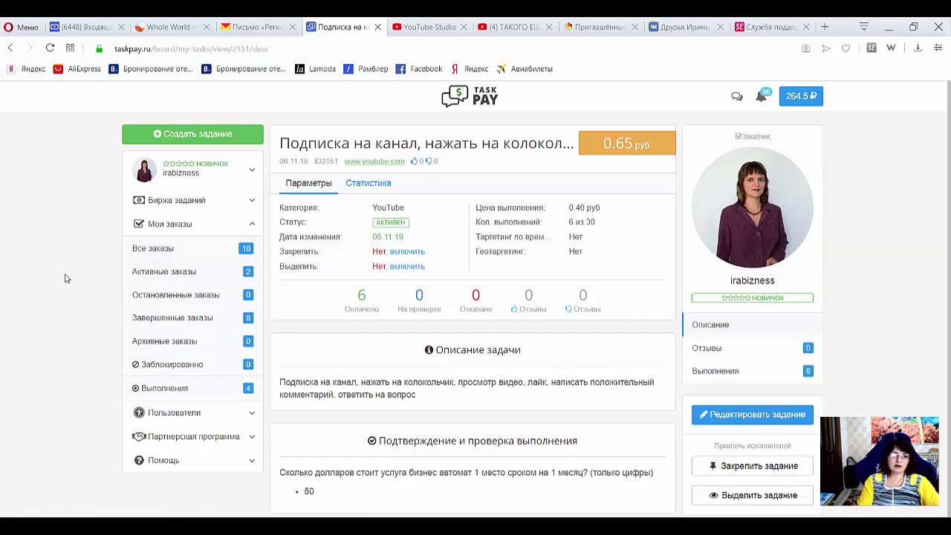
# Start a new task titled "Подписка на канал, нажать на колокольчик, просмотр видео, лайк, написать положительный комментарий, ответить на вопрос"
pyautogui.click(174, 140)
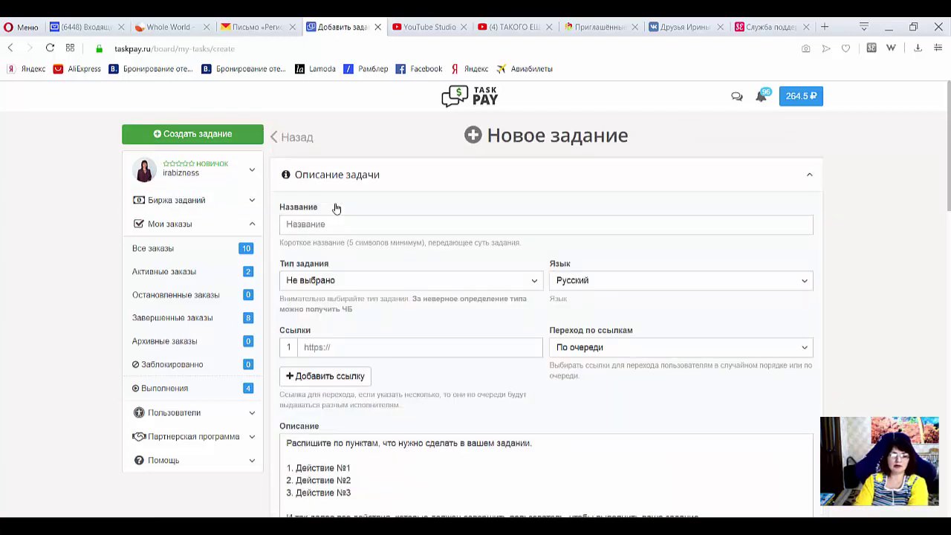
pyautogui.click(288, 224)
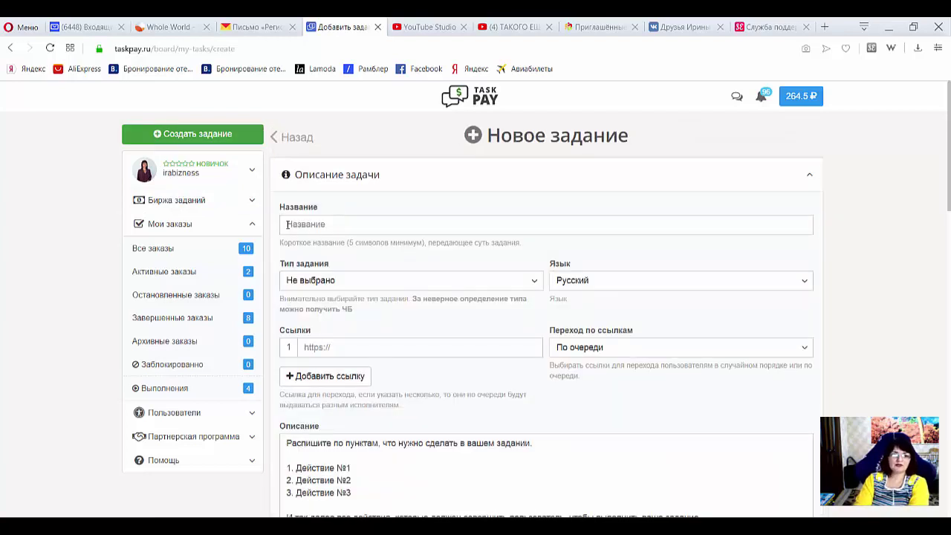
pyautogui.click(335, 229)
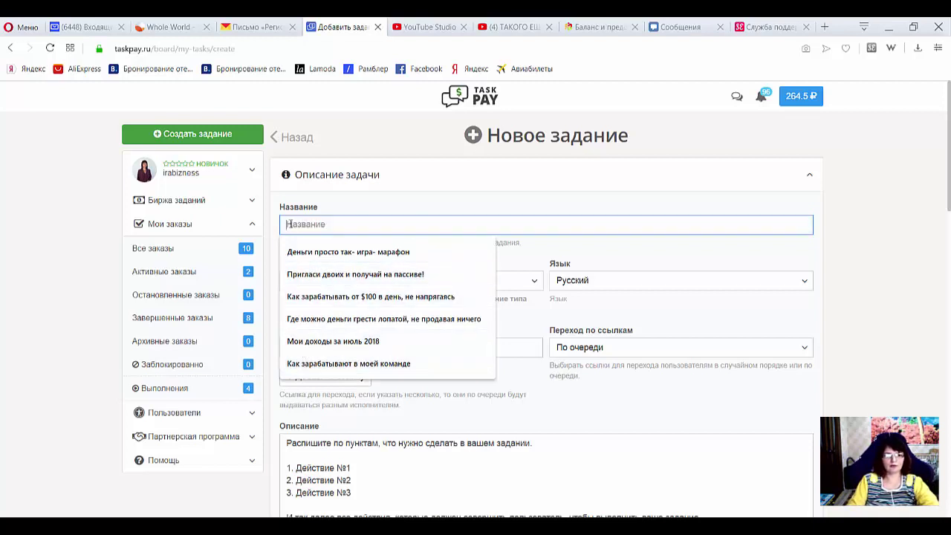
pyautogui.rightClick(330, 227)
pyautogui.click(350, 293)
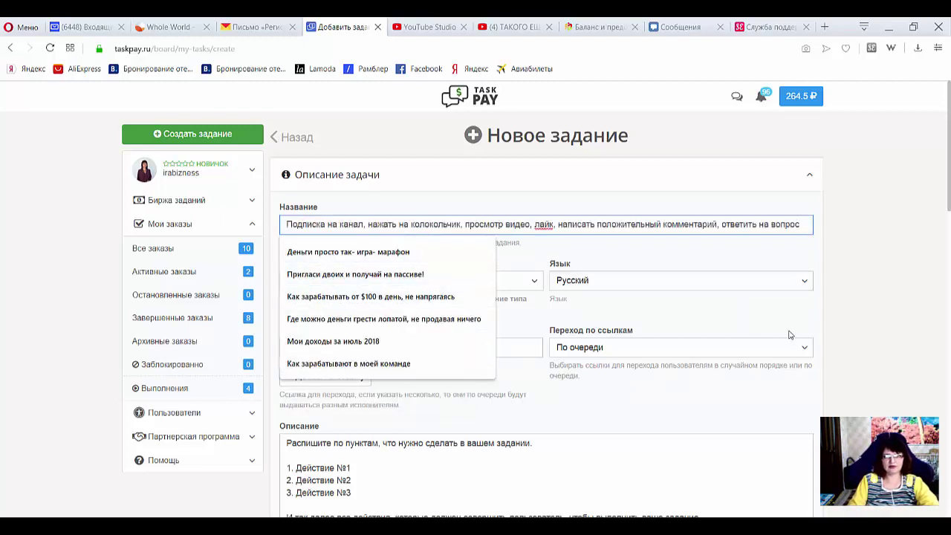
pyautogui.click(868, 335)
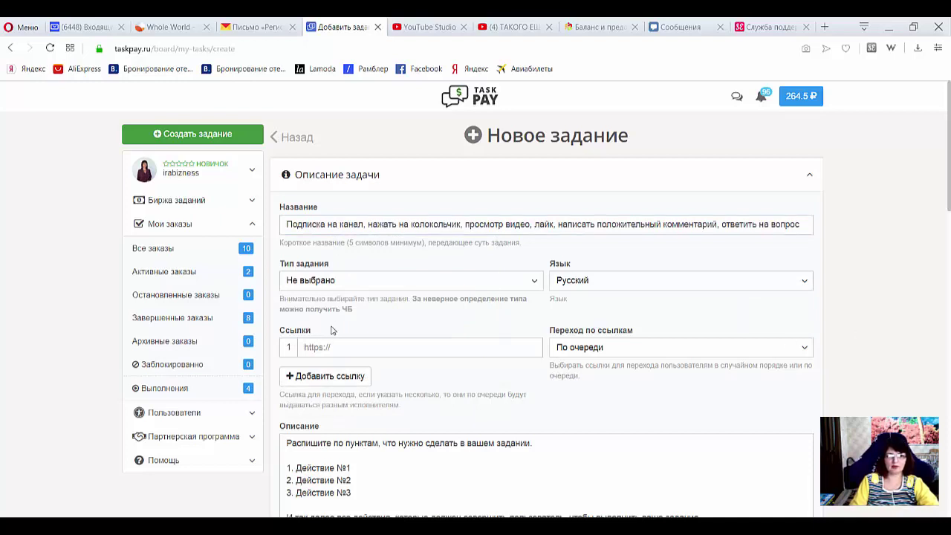
# Look through the available task types, view the VK profile's wall and the YouTube video, and set the task type to YouTube
pyautogui.click(328, 286)
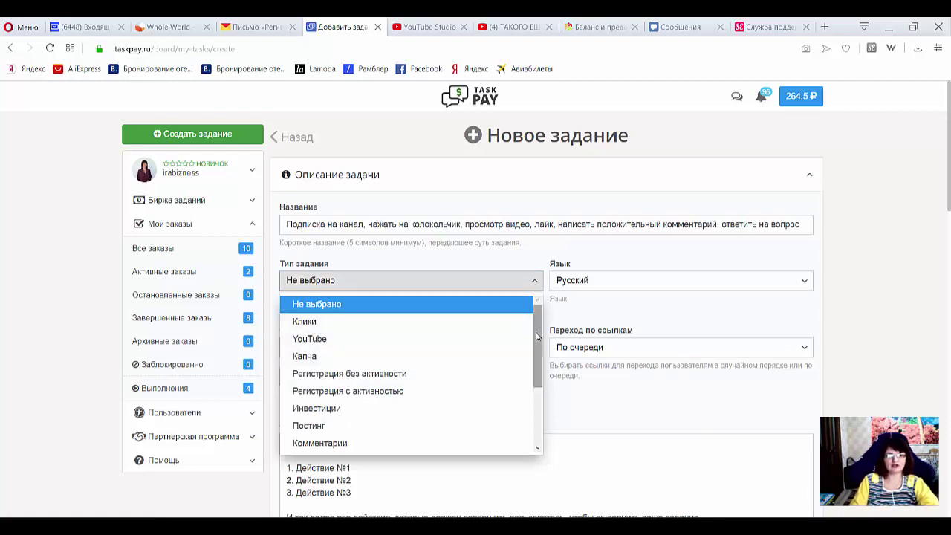
pyautogui.moveTo(537, 337); pyautogui.dragTo(535, 392)
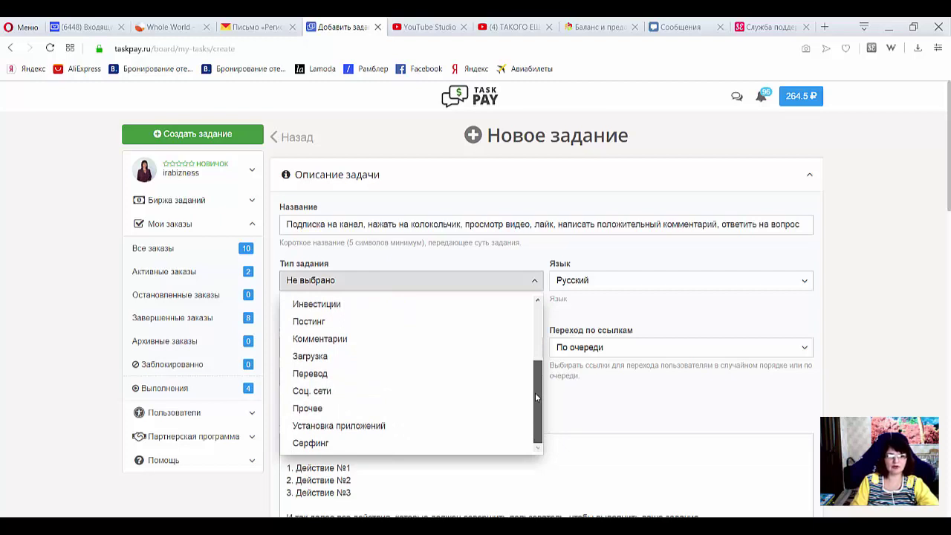
pyautogui.moveTo(535, 397); pyautogui.dragTo(532, 339)
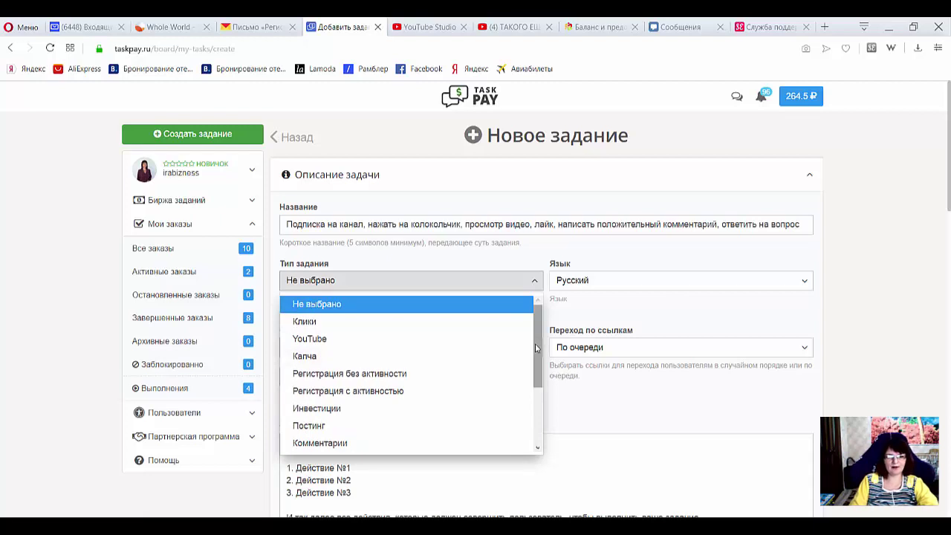
pyautogui.click(680, 26)
pyautogui.moveTo(359, 232)
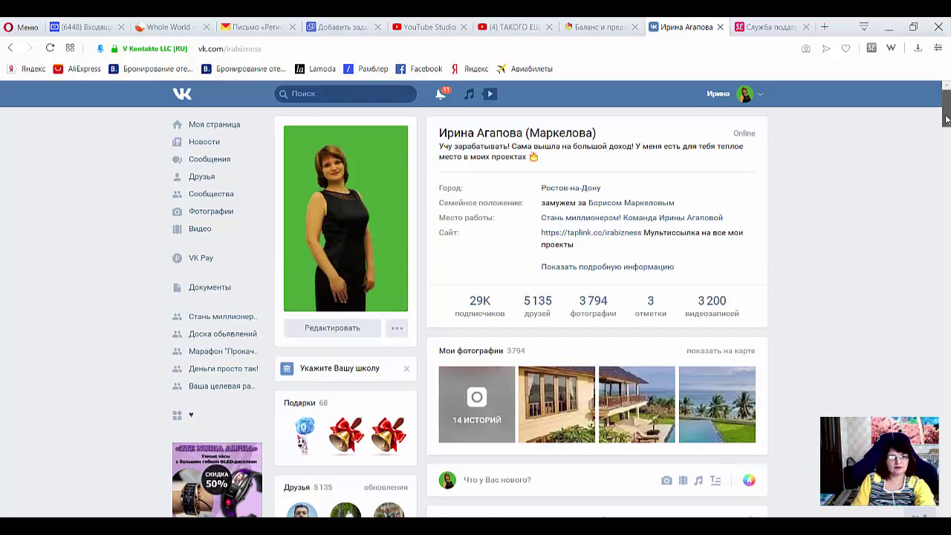
pyautogui.moveTo(946, 120); pyautogui.dragTo(946, 151)
pyautogui.scroll(-3, 844, 234)
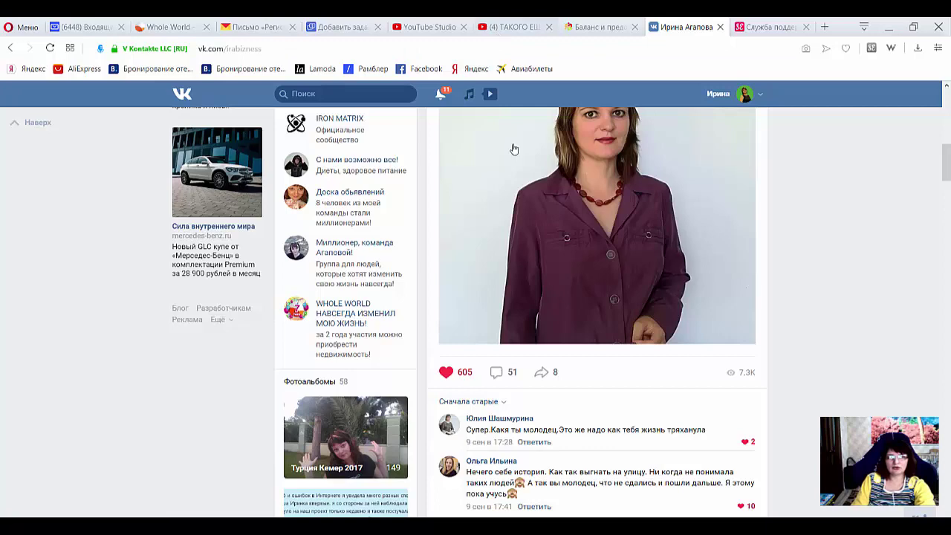
pyautogui.click(516, 30)
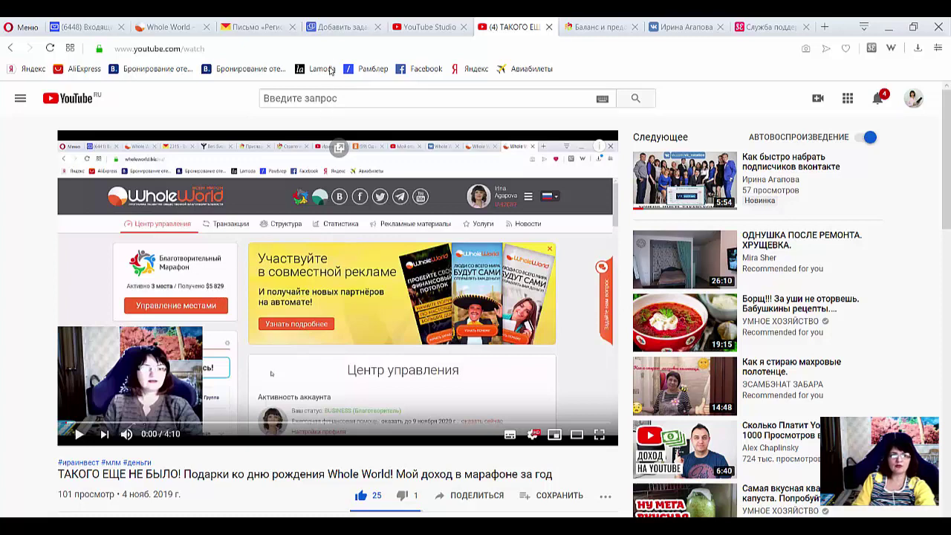
pyautogui.click(331, 34)
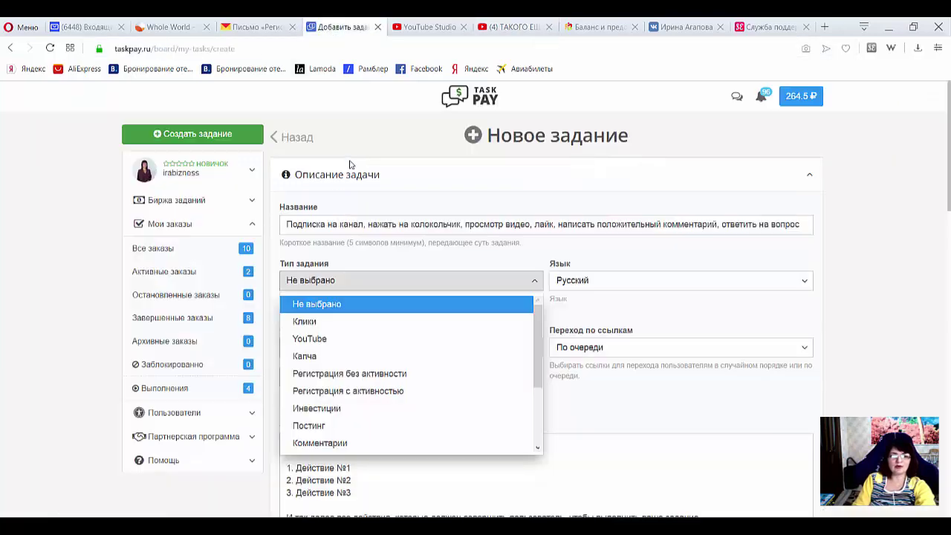
pyautogui.click(362, 339)
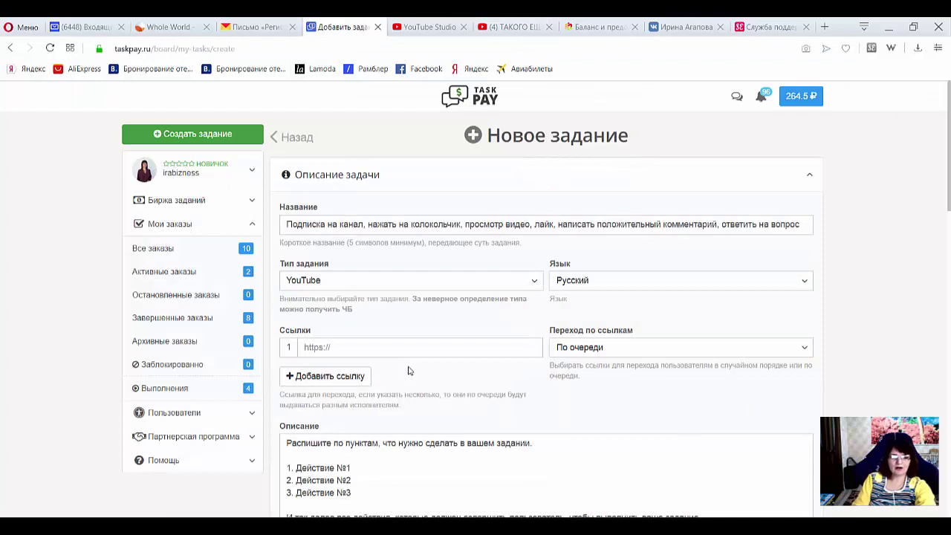
# Open the active channel-subscription task from the list of all orders and review its description and verification question
pyautogui.click(153, 249)
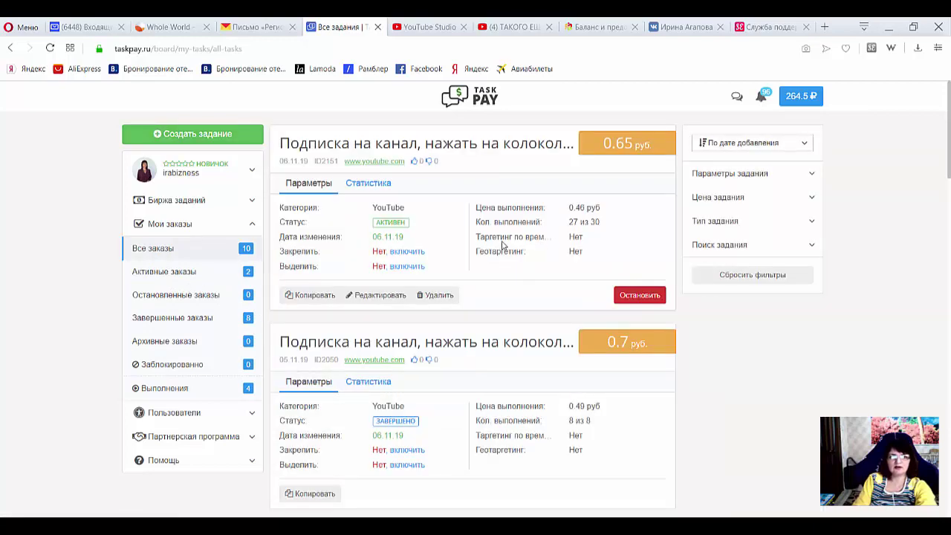
pyautogui.click(361, 182)
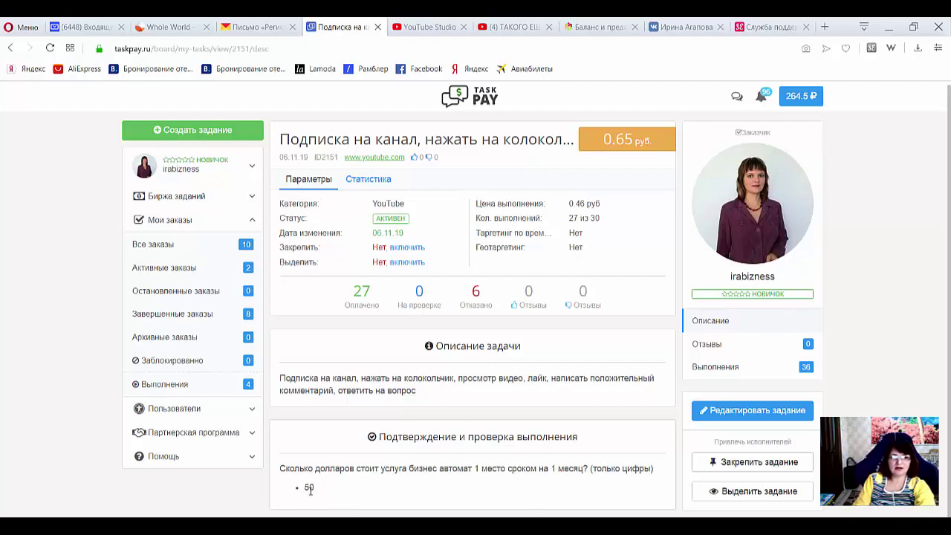
# Start another new task titled "Подписка на канал, нажать на колокольчик, просмотр видео, лайк, написать положительный комментарий, ответить на вопрос" and set its type to YouTube
pyautogui.click(170, 130)
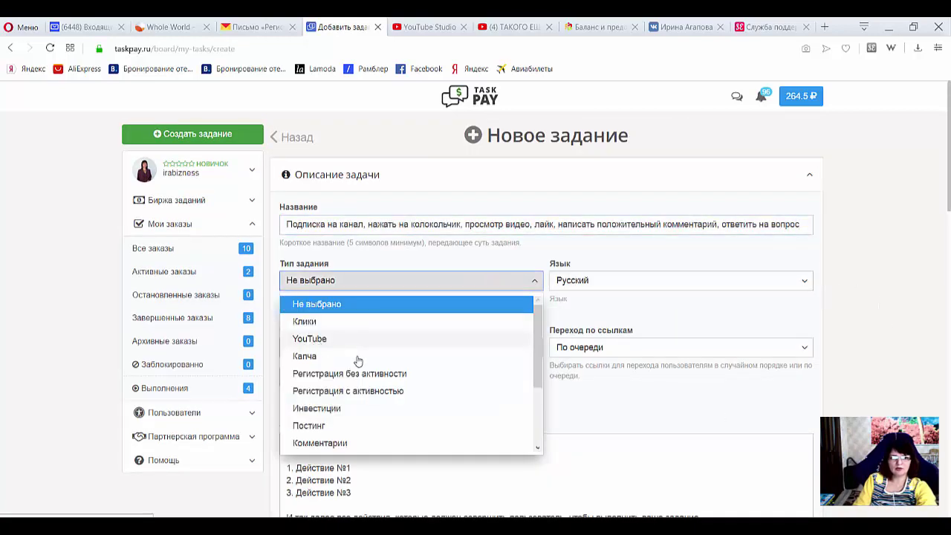
pyautogui.click(345, 340)
# Copy the address of the YouTube video "ТАКОГО ЕЩЕ НЕ БЫЛО!" and enter it as the task's first link
pyautogui.click(513, 27)
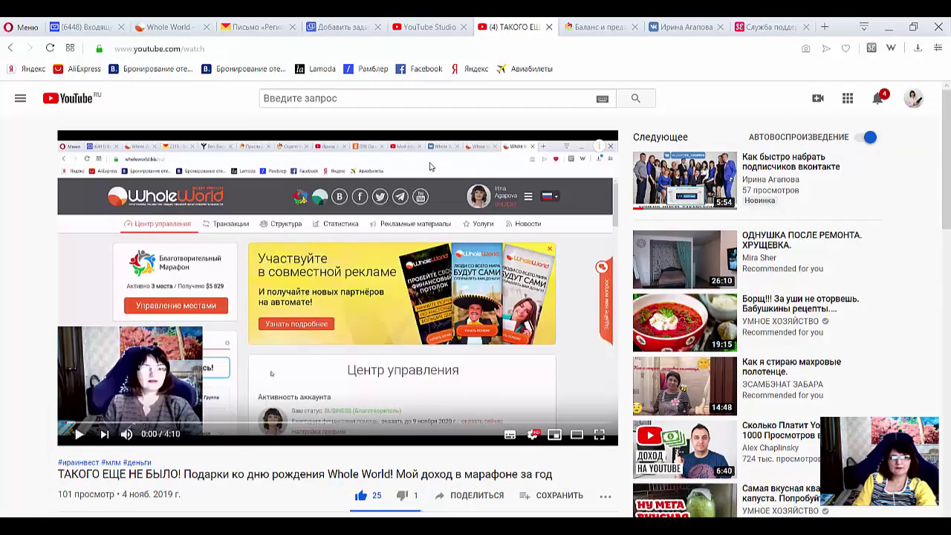
pyautogui.click(245, 48)
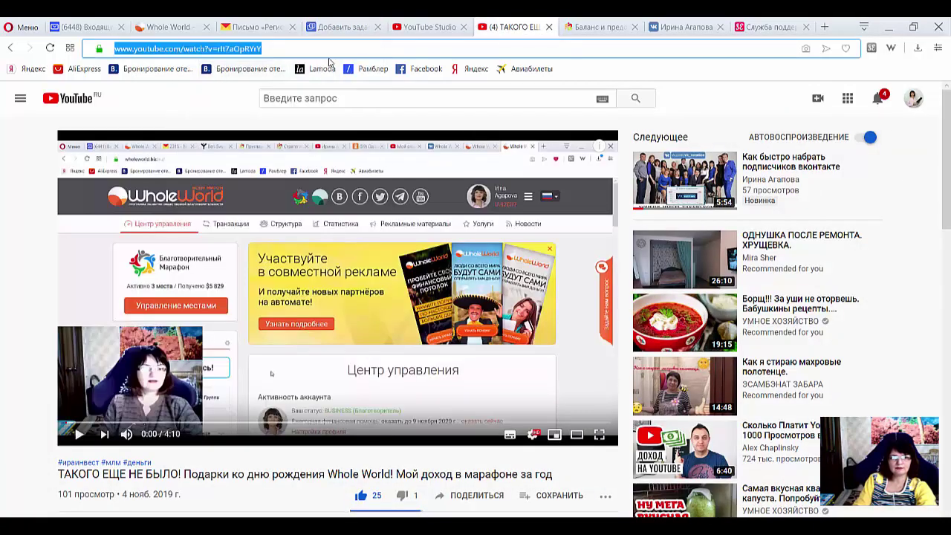
pyautogui.click(342, 26)
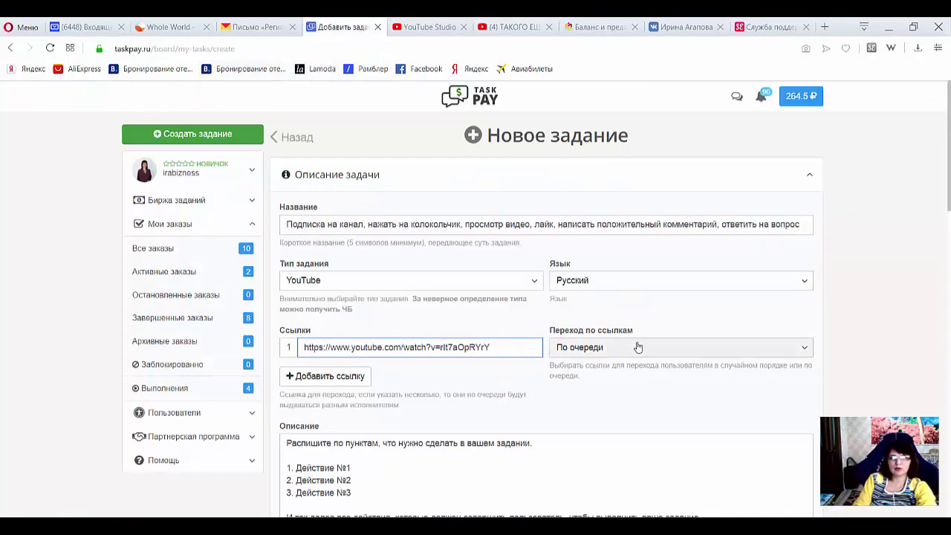
# Replace the sample text in the task description with a copy of the task title
pyautogui.scroll(-2, 646, 354)
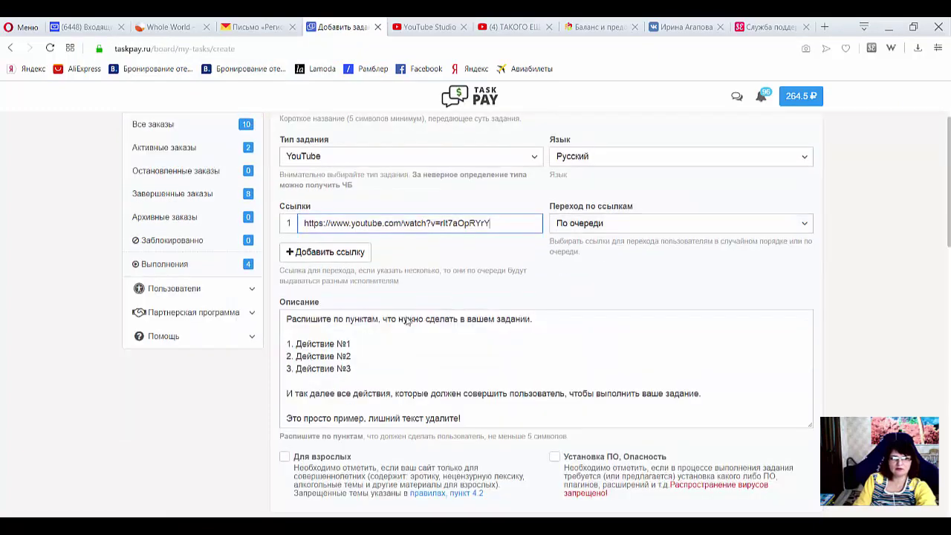
pyautogui.scroll(2, 301, 330)
pyautogui.moveTo(287, 223); pyautogui.dragTo(681, 225)
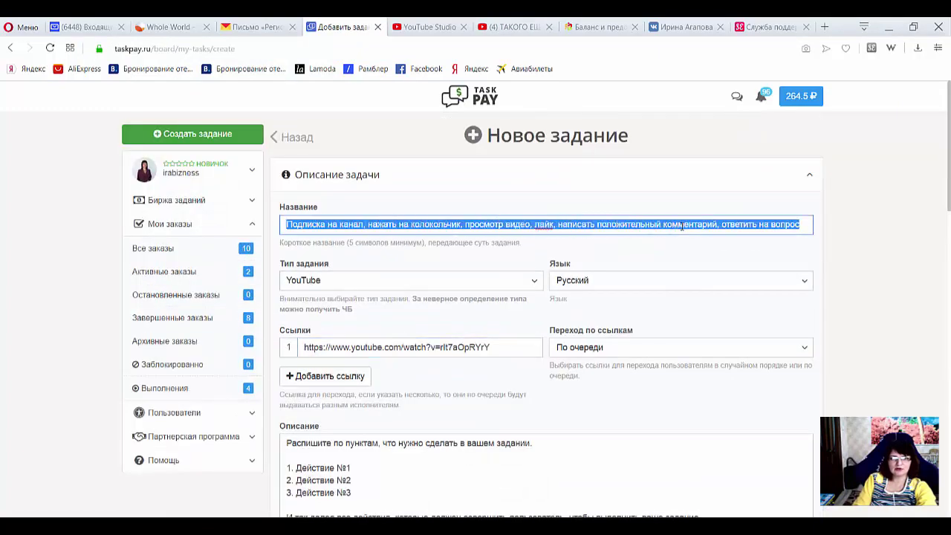
pyautogui.rightClick(681, 225)
pyautogui.click(692, 252)
pyautogui.scroll(-2, 405, 339)
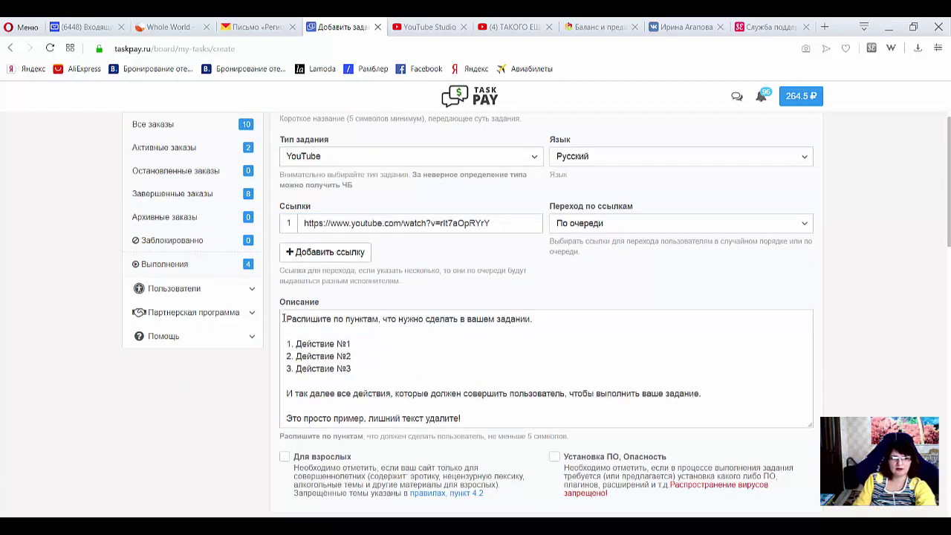
pyautogui.click(504, 422)
pyautogui.hotkey('ctrl', 'a')
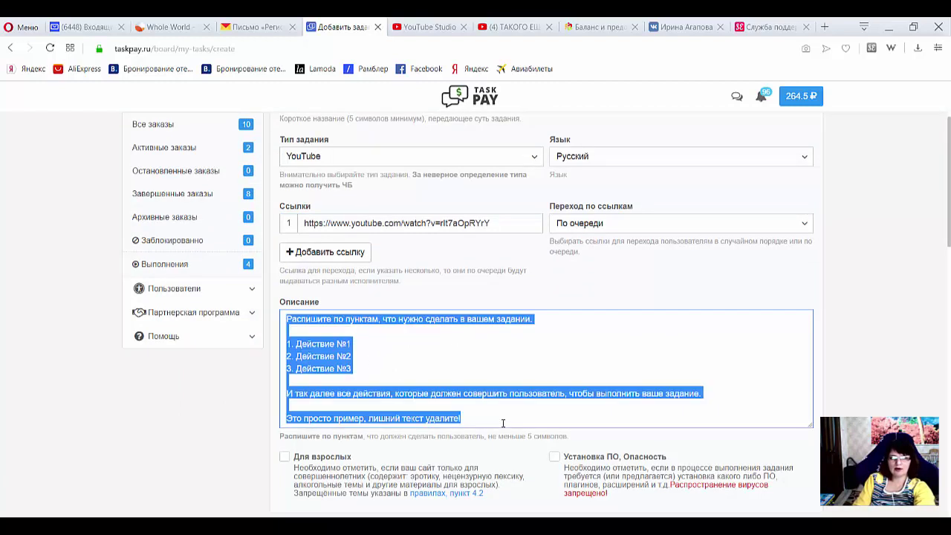
pyautogui.press('Delete')
pyautogui.rightClick(307, 364)
pyautogui.click(334, 389)
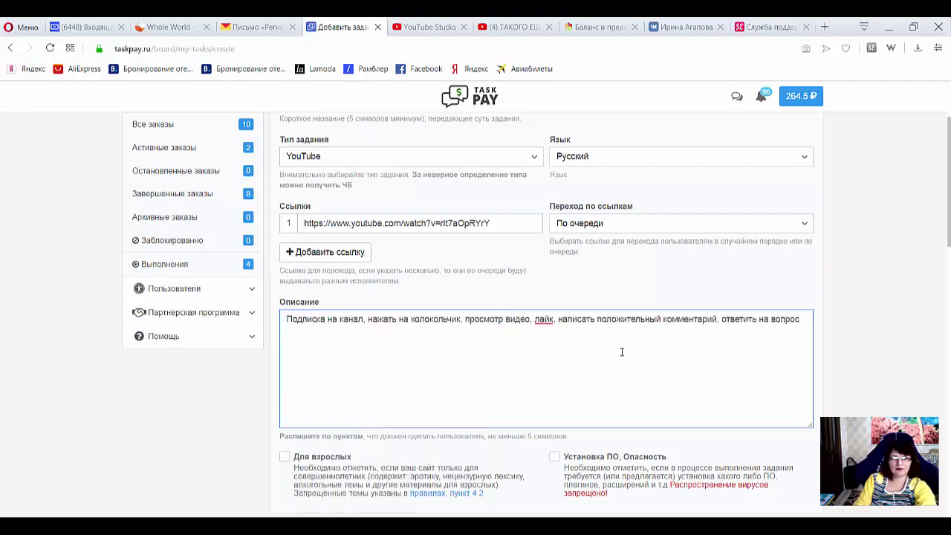
# Set the task's verification type to automatic checking with a control question
pyautogui.scroll(-3, 442, 437)
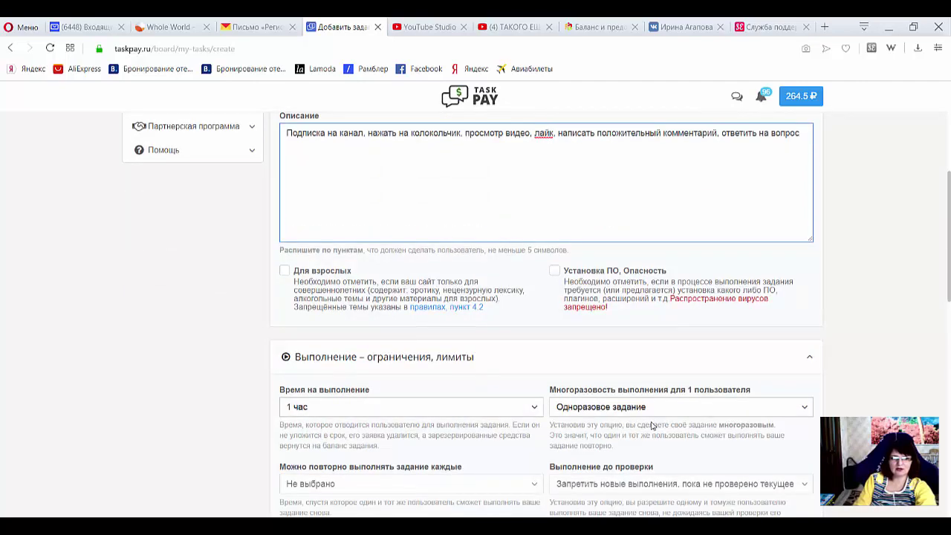
pyautogui.scroll(-1, 652, 422)
pyautogui.scroll(-2, 439, 452)
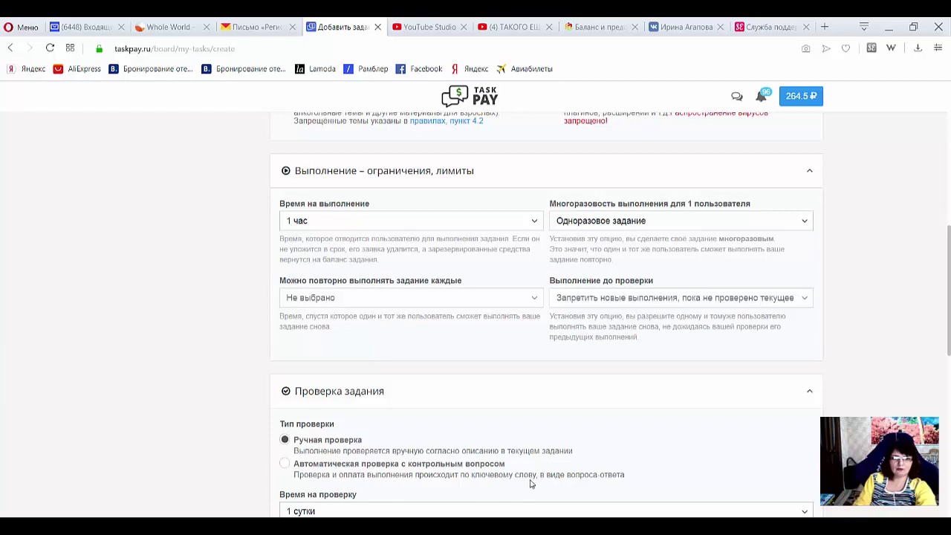
pyautogui.click(332, 480)
# Enter the control question "Сколько я заработала в благотворительном марафоне в проекте Всем миром за год?"
pyautogui.scroll(-3, 332, 480)
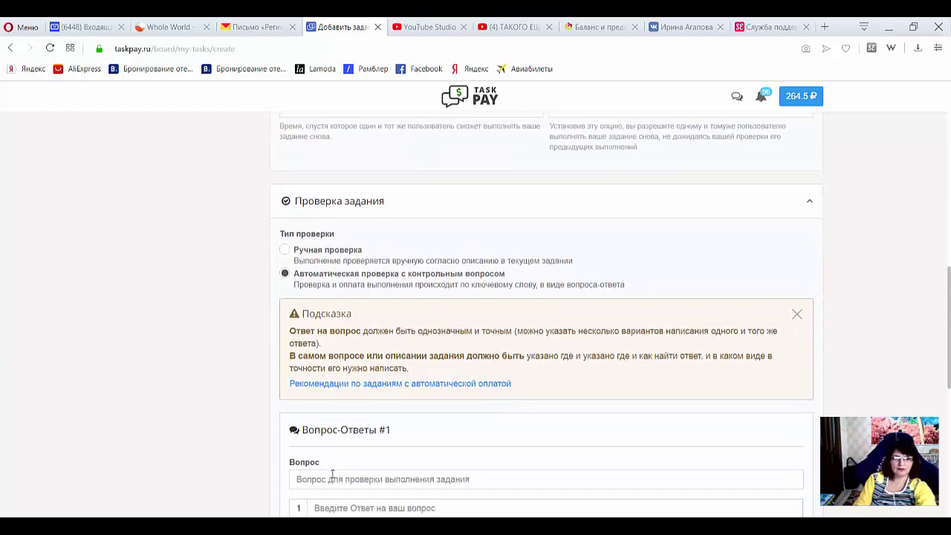
pyautogui.scroll(-1, 331, 475)
pyautogui.click(298, 423)
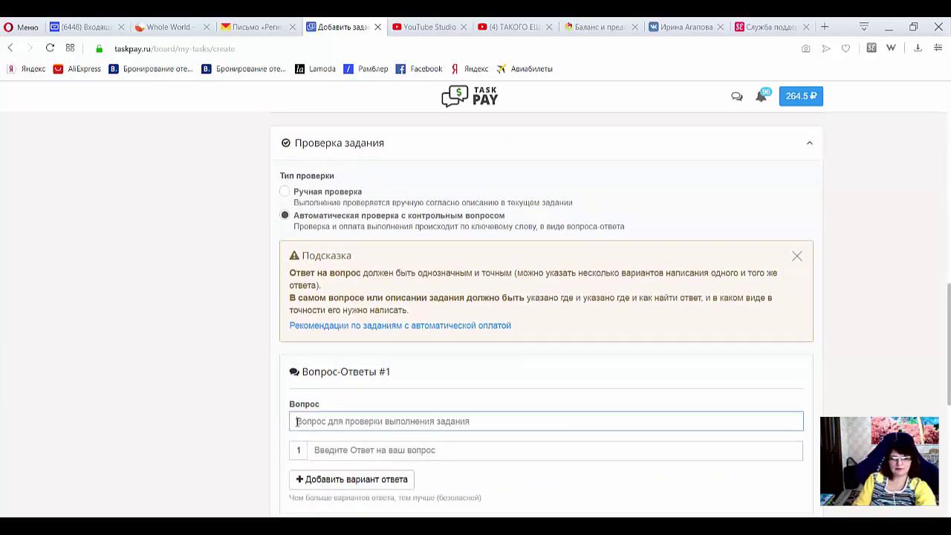
pyautogui.hotkey('ctrl', 'v')
pyautogui.press('Tab')
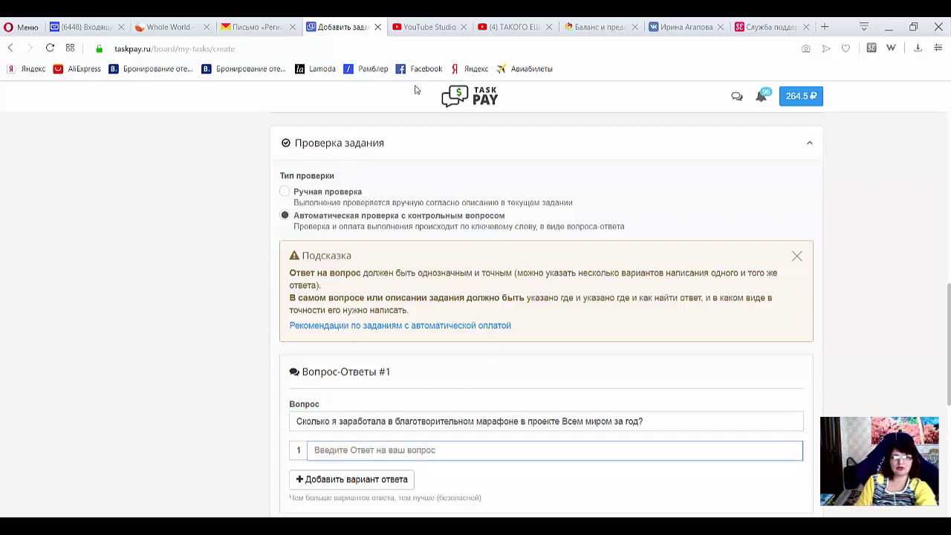
# Enter 5829 as the first answer to the control question, checking the amount against the YouTube video page
pyautogui.click(428, 29)
pyautogui.click(511, 26)
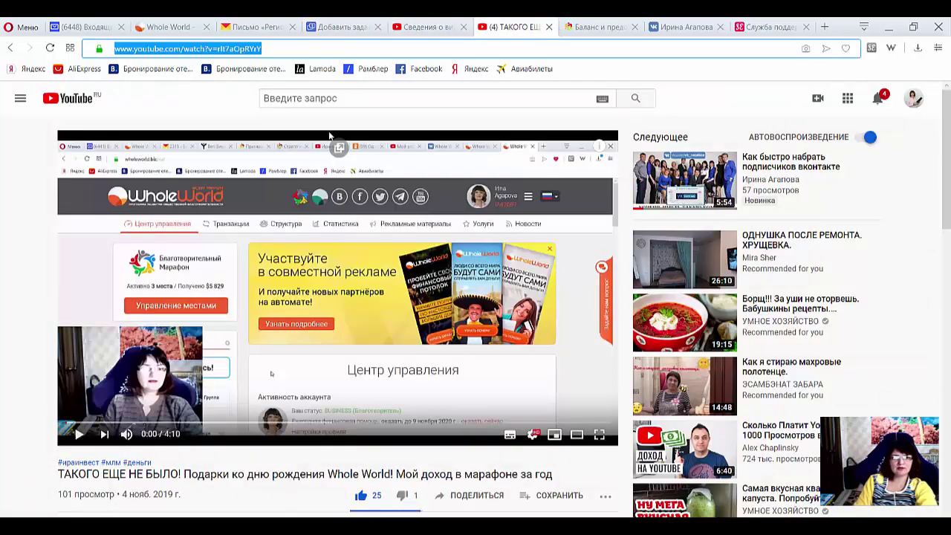
pyautogui.click(343, 27)
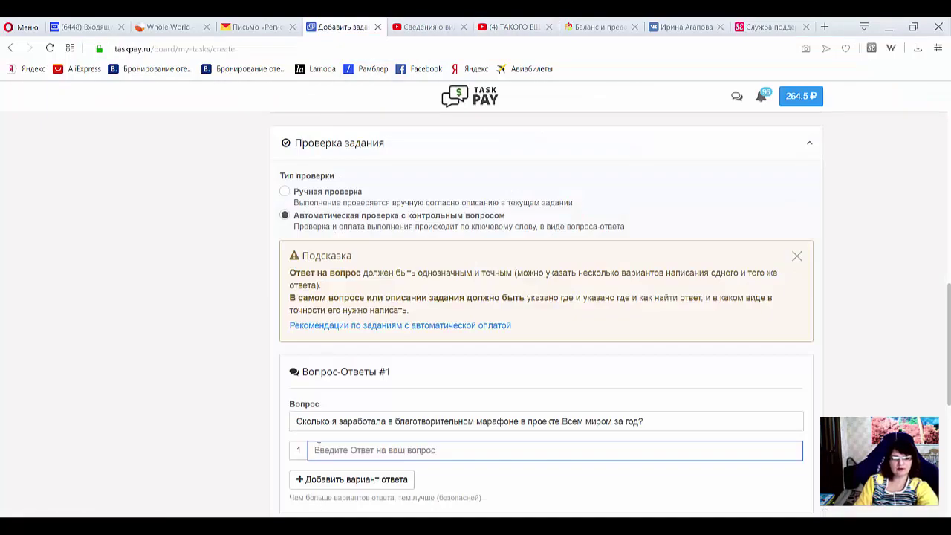
pyautogui.write('5829')
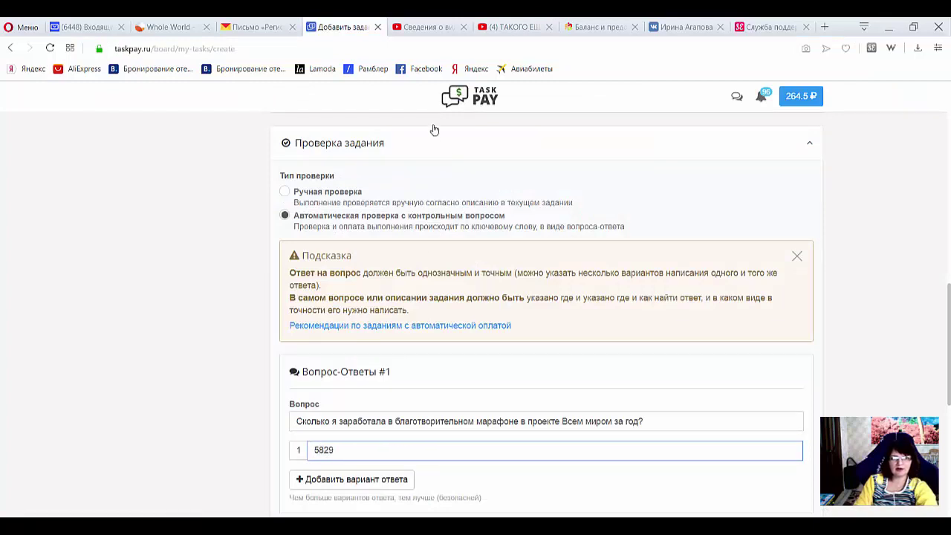
pyautogui.click(429, 28)
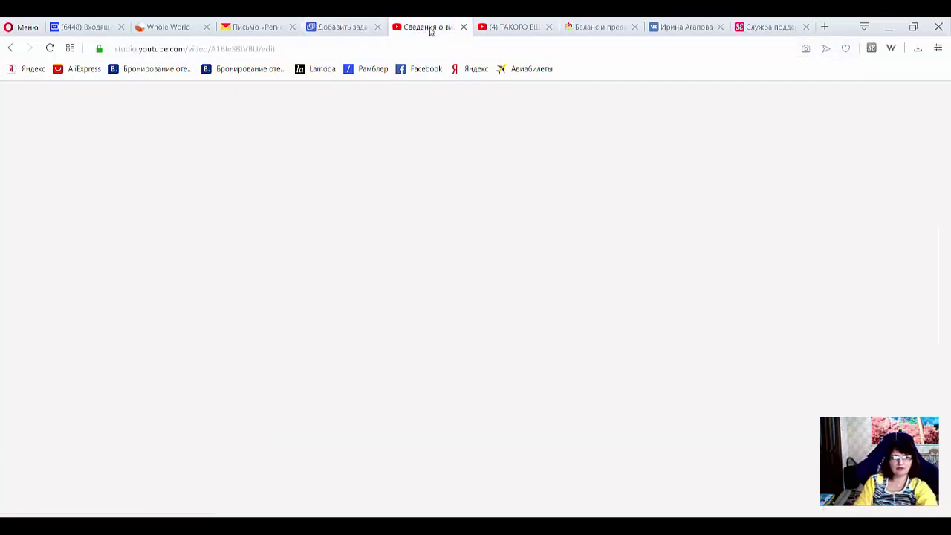
pyautogui.click(493, 28)
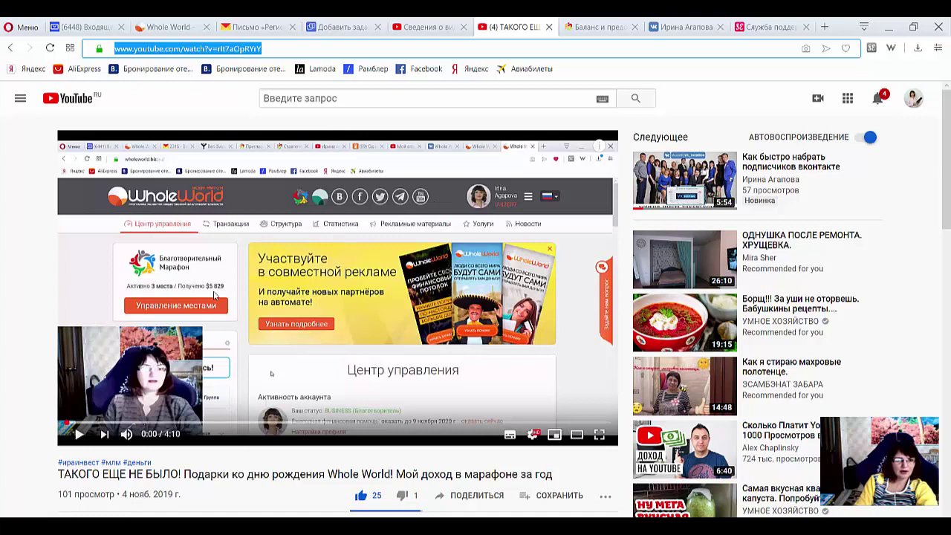
pyautogui.click(342, 27)
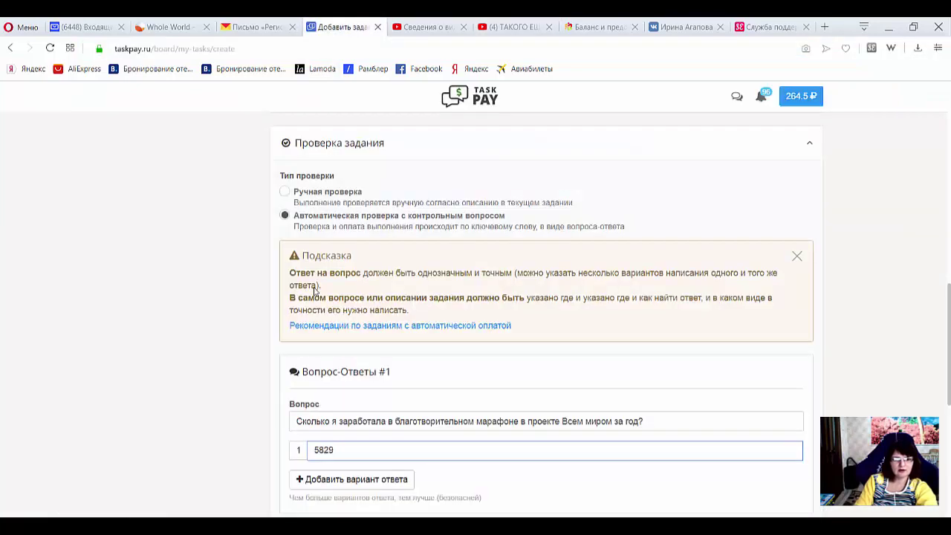
# Append the hint "(пишем только цифры)" to the end of the control question
pyautogui.click(660, 423)
pyautogui.write('(п')
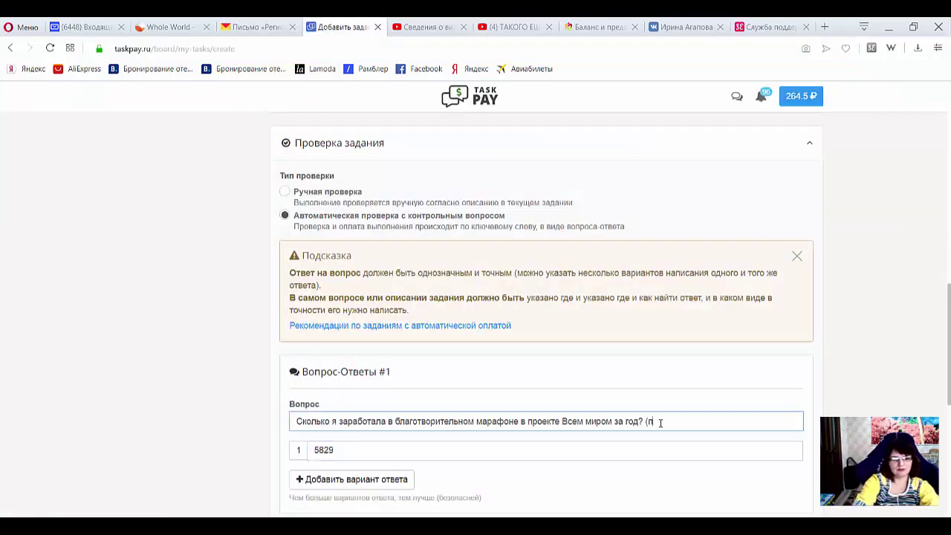
pyautogui.write('ишем только цифры')
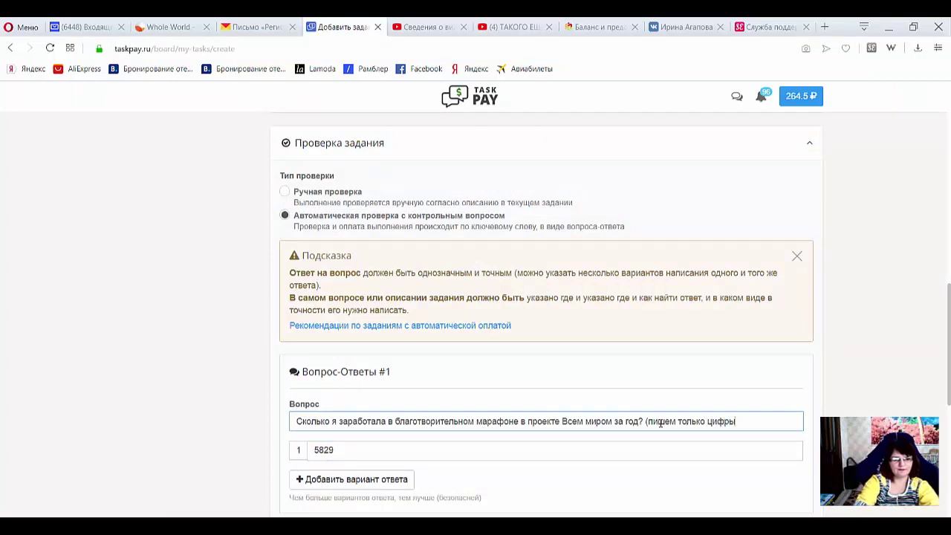
# Set the price per execution to 0.5 ₽ and the number of executions to 10, and create the task
pyautogui.scroll(-10, 355, 382)
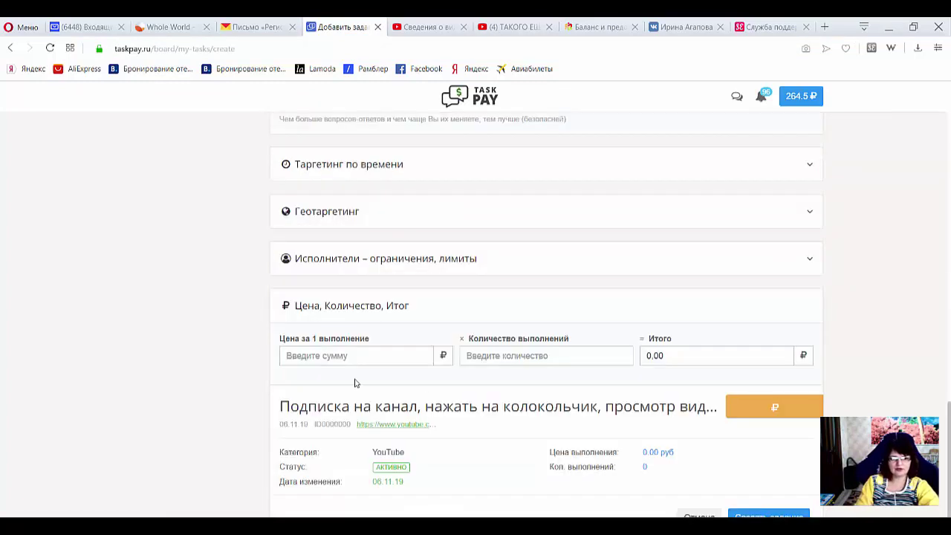
pyautogui.click(293, 355)
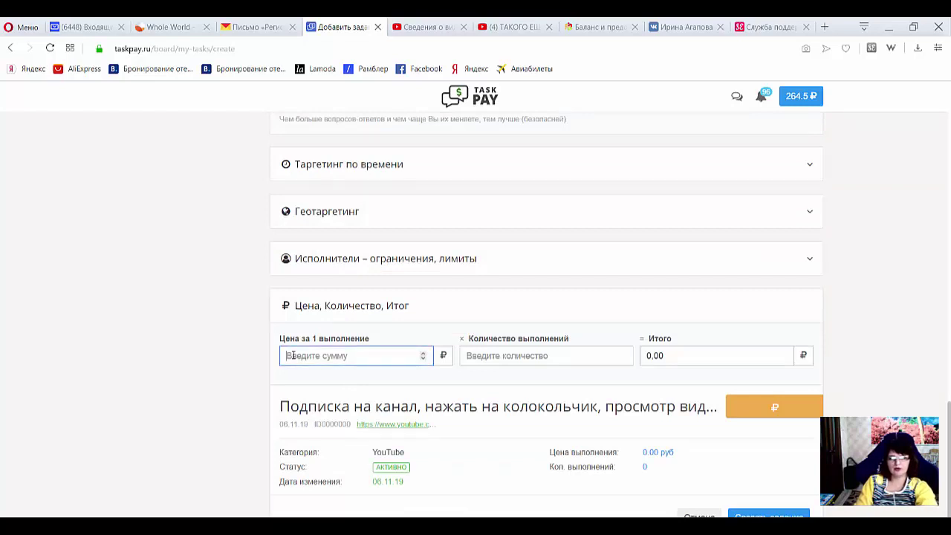
pyautogui.write('0')
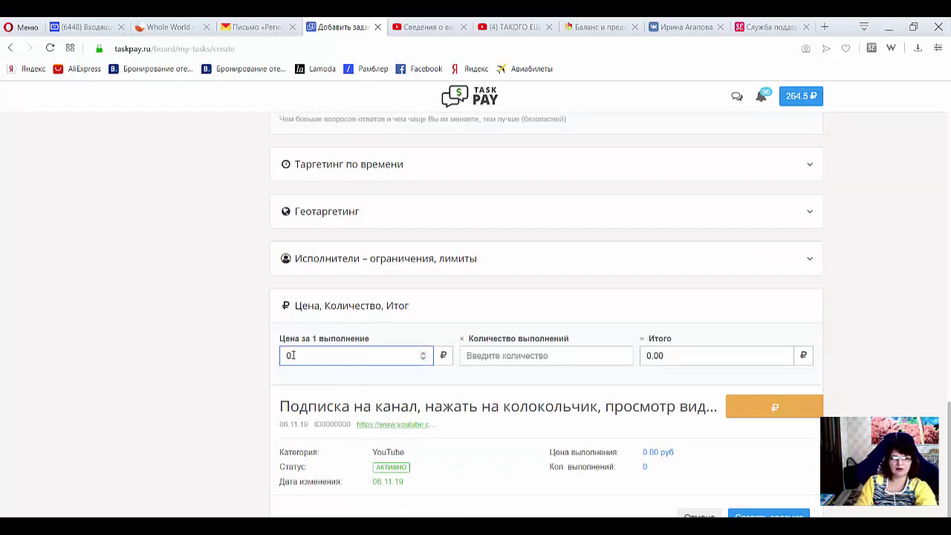
pyautogui.write('.5')
pyautogui.click(464, 355)
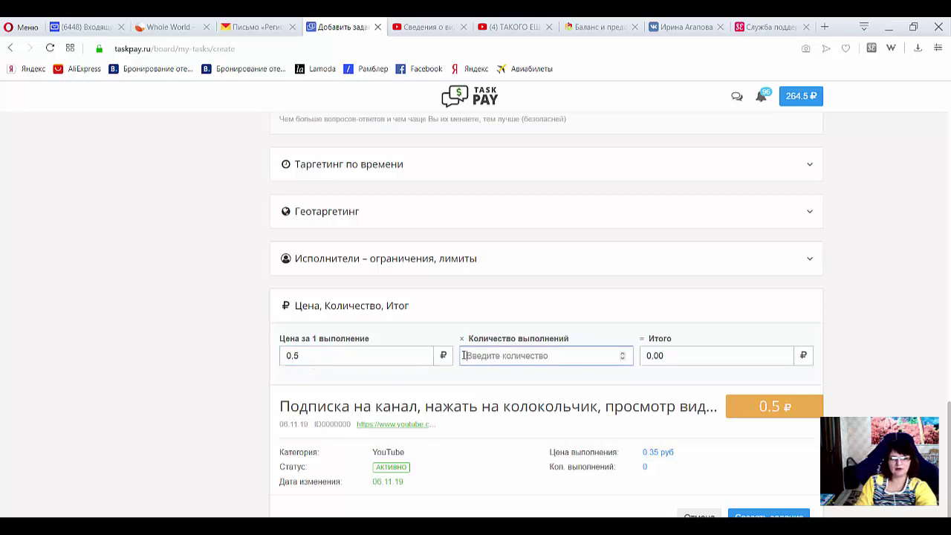
pyautogui.write('10')
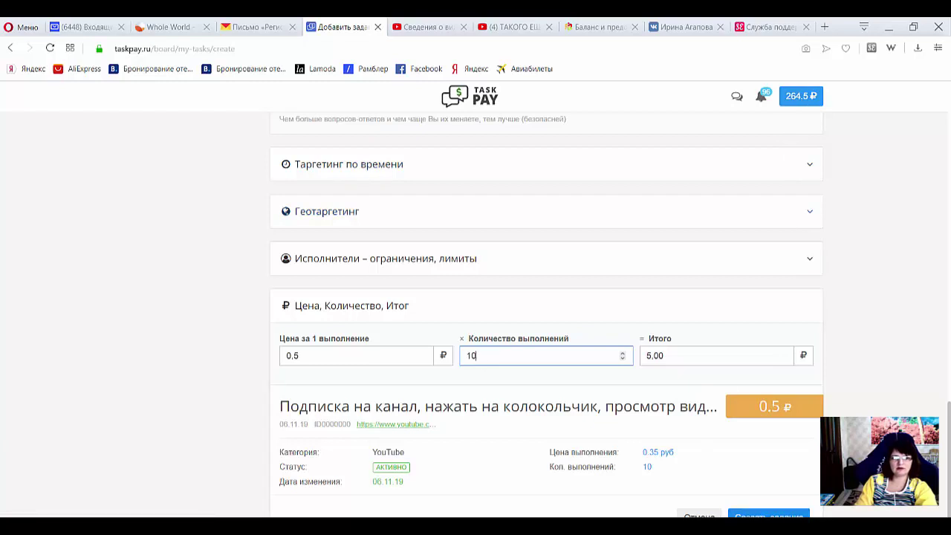
pyautogui.click(734, 515)
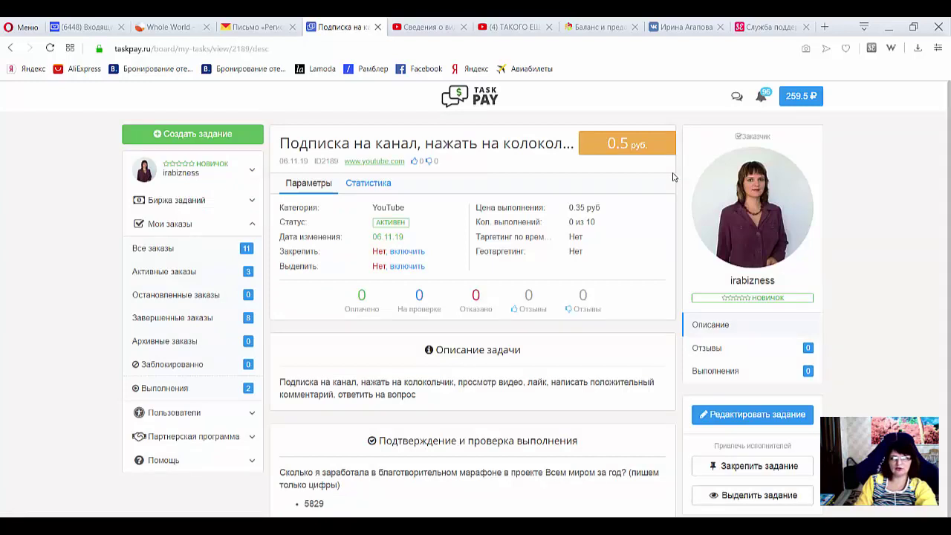
# Review the TaskPay notifications about completed tasks and the new-comment notifications on YouTube, closing both lists
pyautogui.click(762, 98)
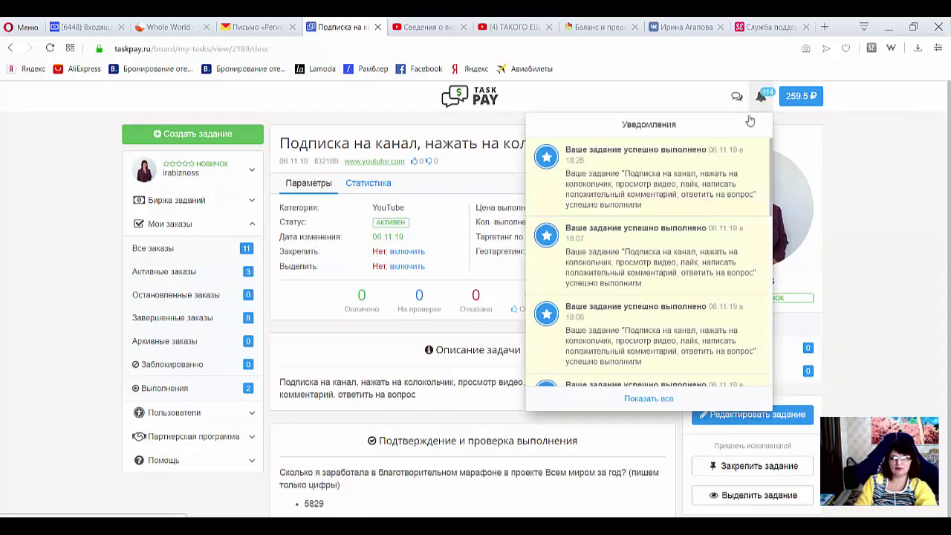
pyautogui.scroll(-3, 669, 223)
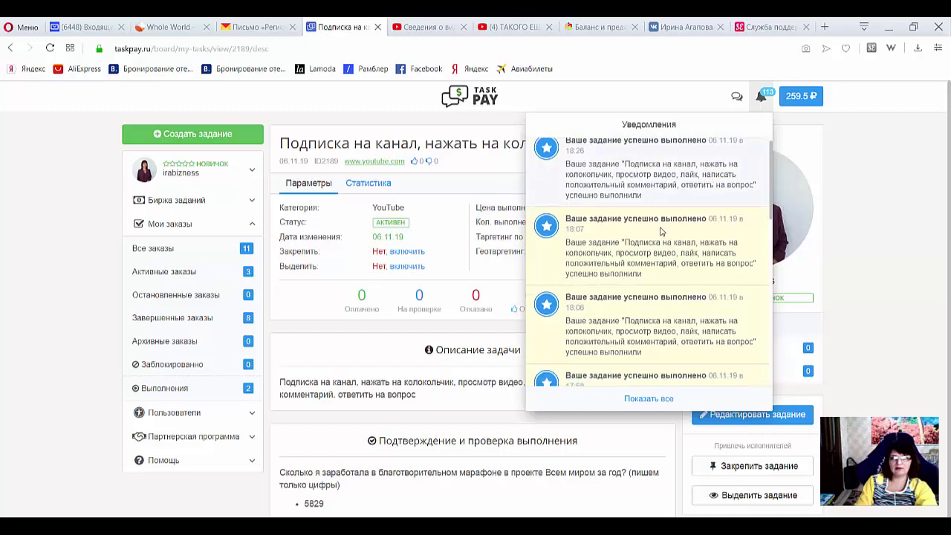
pyautogui.click(509, 28)
pyautogui.click(876, 97)
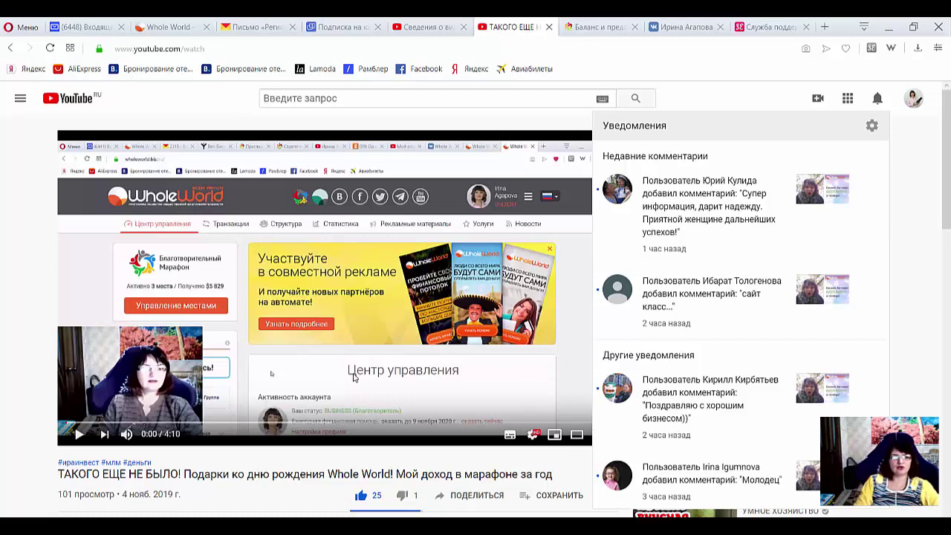
pyautogui.click(354, 375)
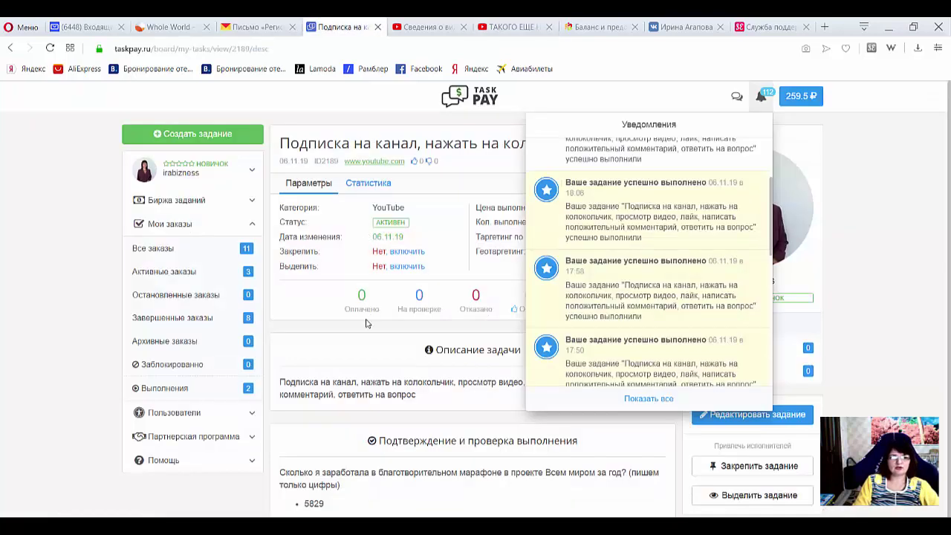
pyautogui.click(868, 263)
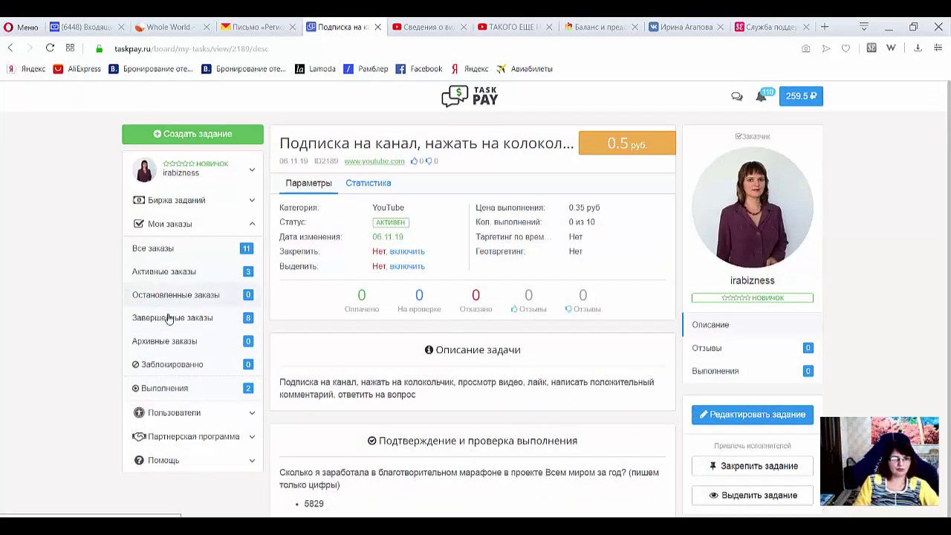
# Open the executions of the own orders and look through the active ones
pyautogui.click(170, 393)
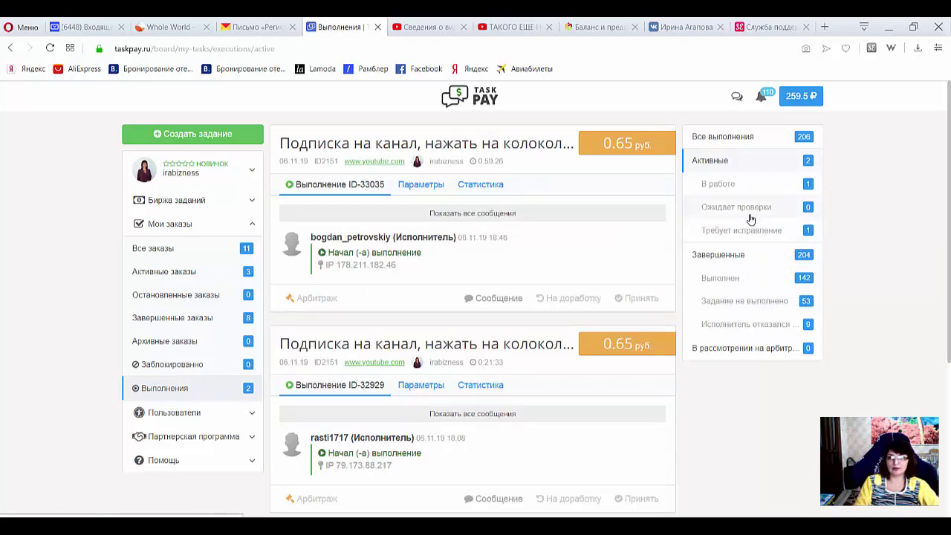
pyautogui.click(740, 214)
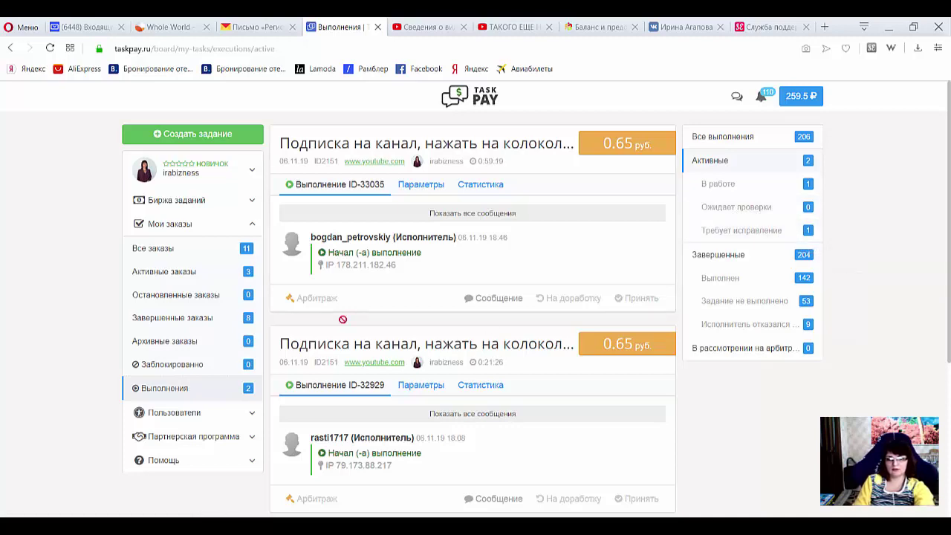
pyautogui.scroll(-4, 371, 362)
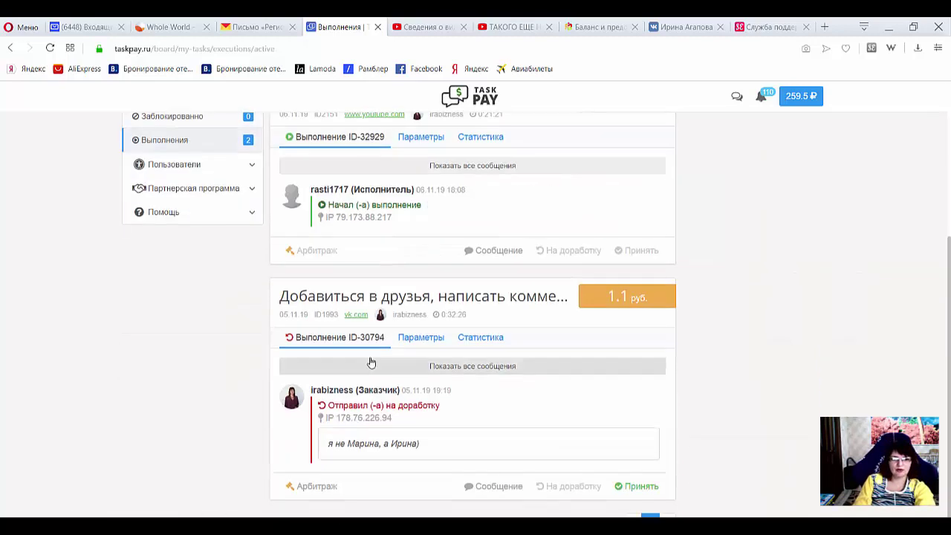
pyautogui.scroll(4, 372, 362)
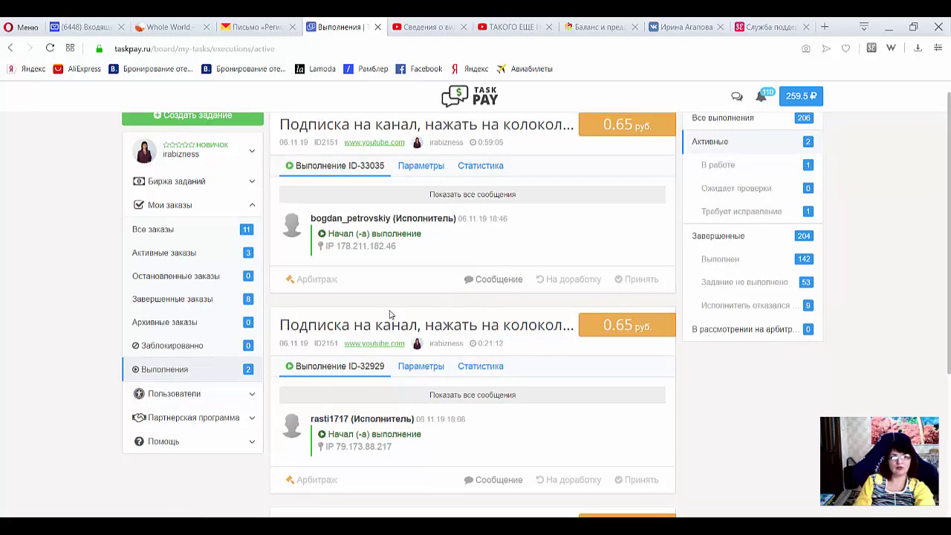
pyautogui.scroll(1, 390, 314)
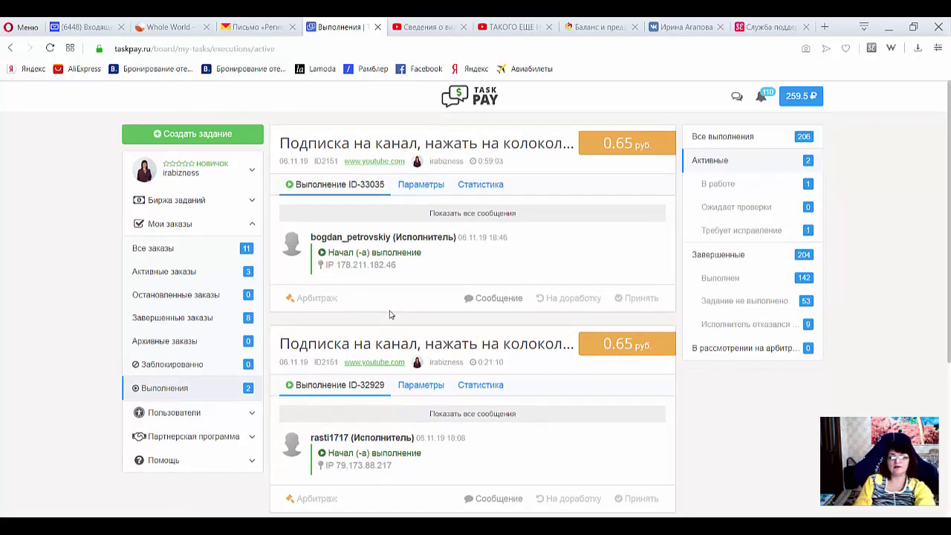